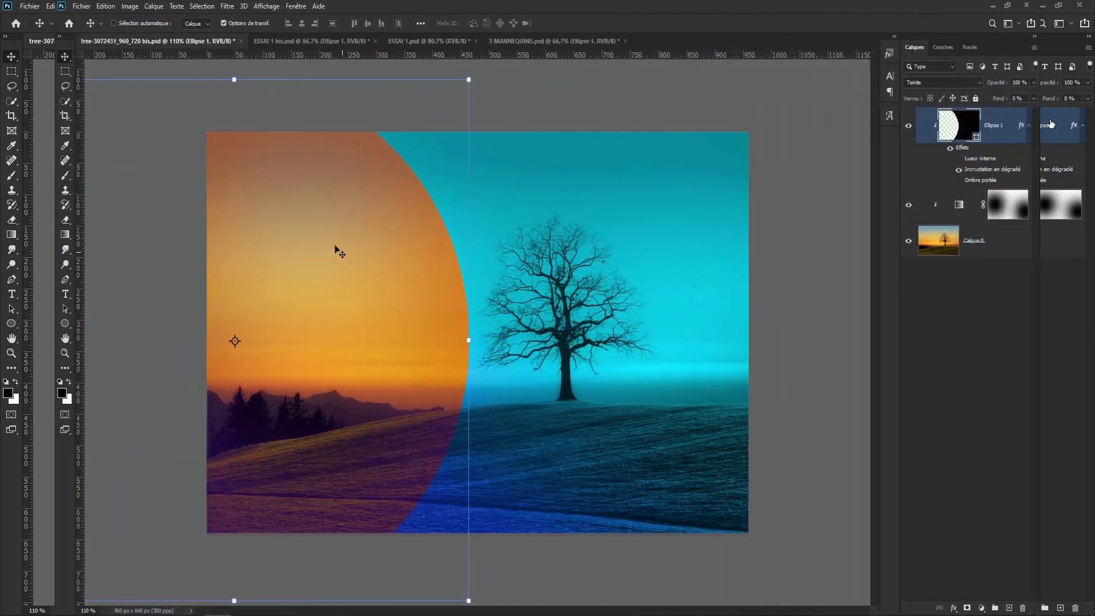
Move the orange circle to the tree and scale it down so that it frames the tree
{"action": "left_click_drag", "start_coordinate": [307, 241], "coordinate": [592, 278]}
{"action": "left_click_drag", "start_coordinate": [747, 119], "coordinate": [420, 439]}
{"action": "left_click_drag", "start_coordinate": [351, 477], "coordinate": [562, 238]}
{"action": "left_click_drag", "start_coordinate": [658, 398], "coordinate": [699, 440]}
{"action": "left_click_drag", "start_coordinate": [633, 306], "coordinate": [630, 304]}
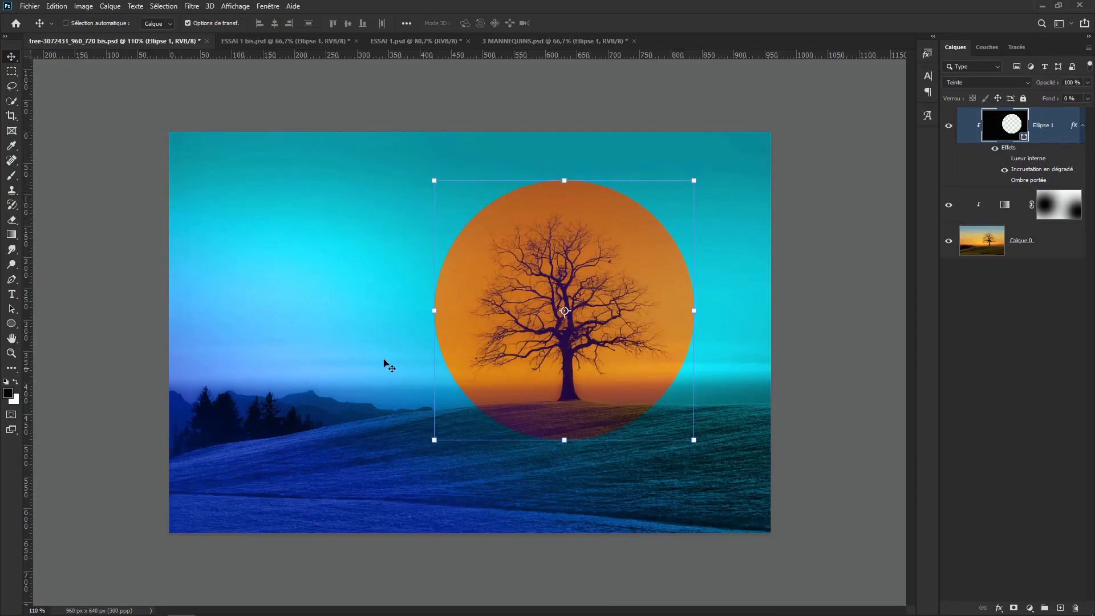
In ESSAI 1 bis.psd, hide the Lueur externe effect of Ellipse 1 and shift the yellow circle slightly downward
{"action": "left_click", "coordinate": [283, 40]}
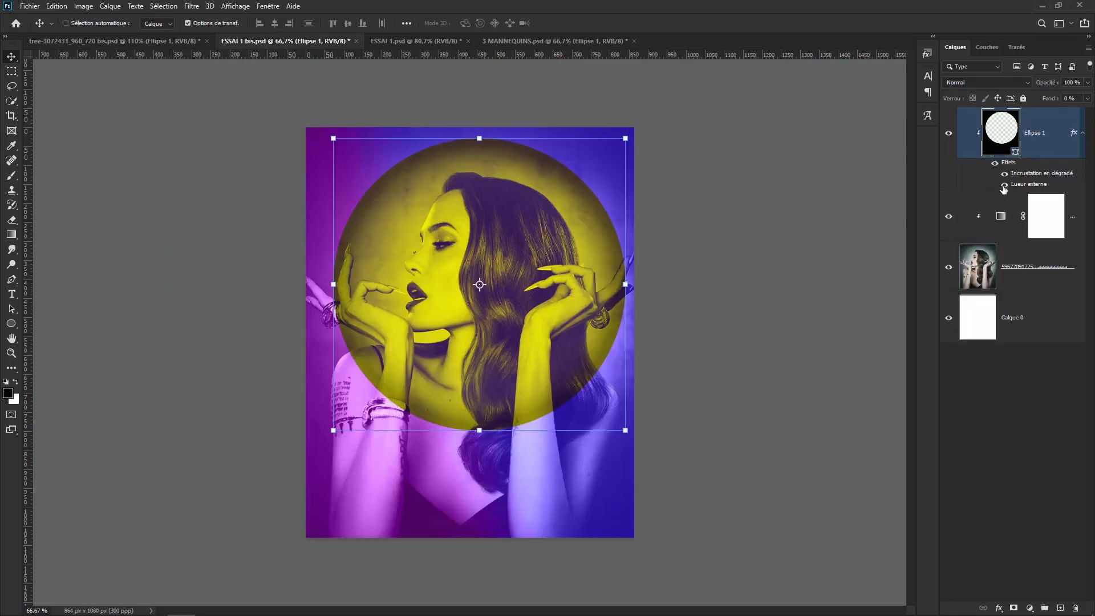
{"action": "left_click", "coordinate": [1003, 187]}
{"action": "left_click", "coordinate": [1004, 187]}
{"action": "left_click", "coordinate": [1004, 187]}
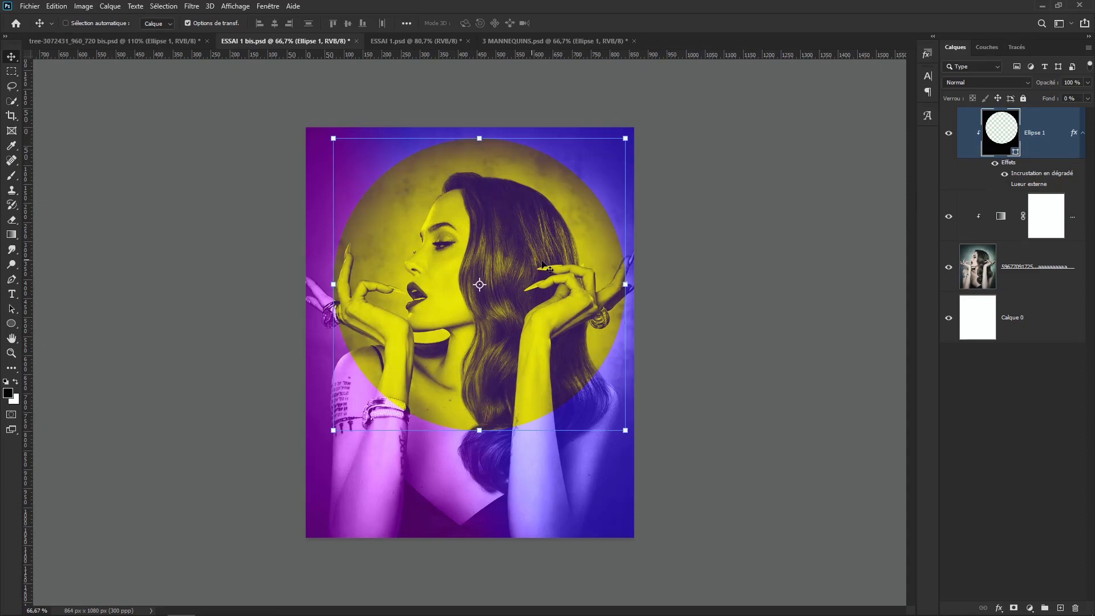
{"action": "left_click_drag", "start_coordinate": [570, 169], "coordinate": [563, 201]}
In 3 MANNEQUINS.psd, move the orange circle over the model on the left and back around the middle model
{"action": "left_click", "coordinate": [518, 41]}
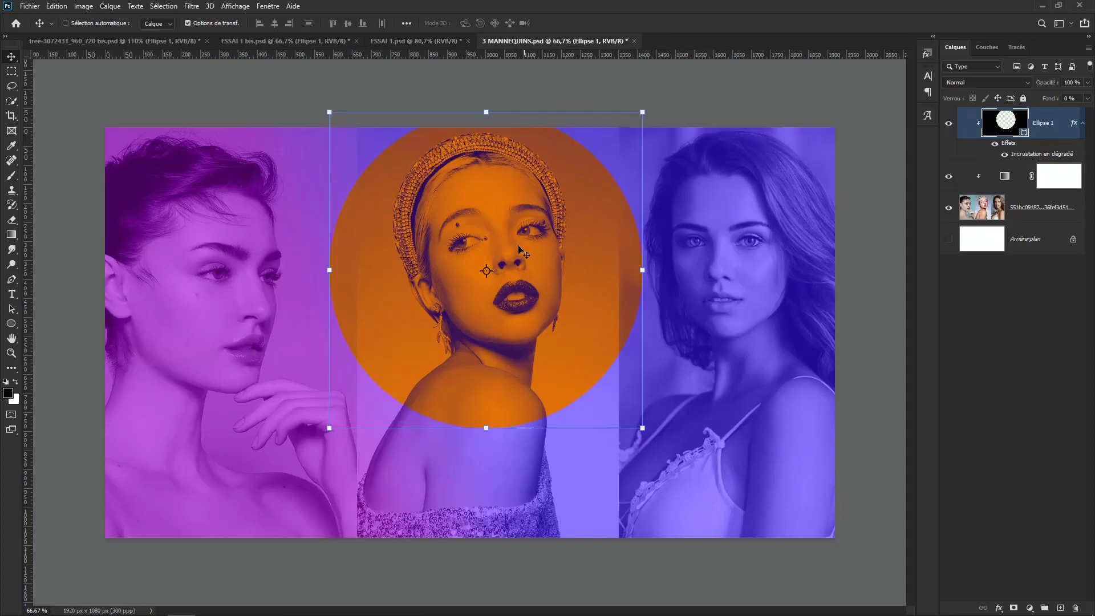
{"action": "left_click_drag", "start_coordinate": [463, 212], "coordinate": [191, 187]}
{"action": "left_click_drag", "start_coordinate": [372, 219], "coordinate": [500, 237]}
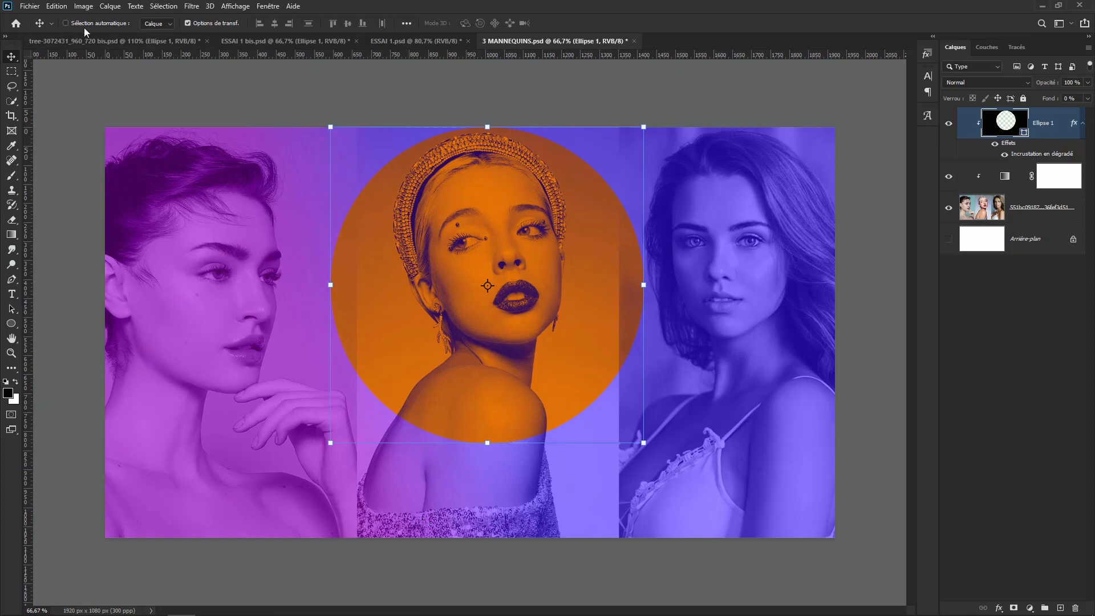
Return to the tree document and try to enlarge, distort and move the circle around the tree
{"action": "left_click", "coordinate": [90, 43]}
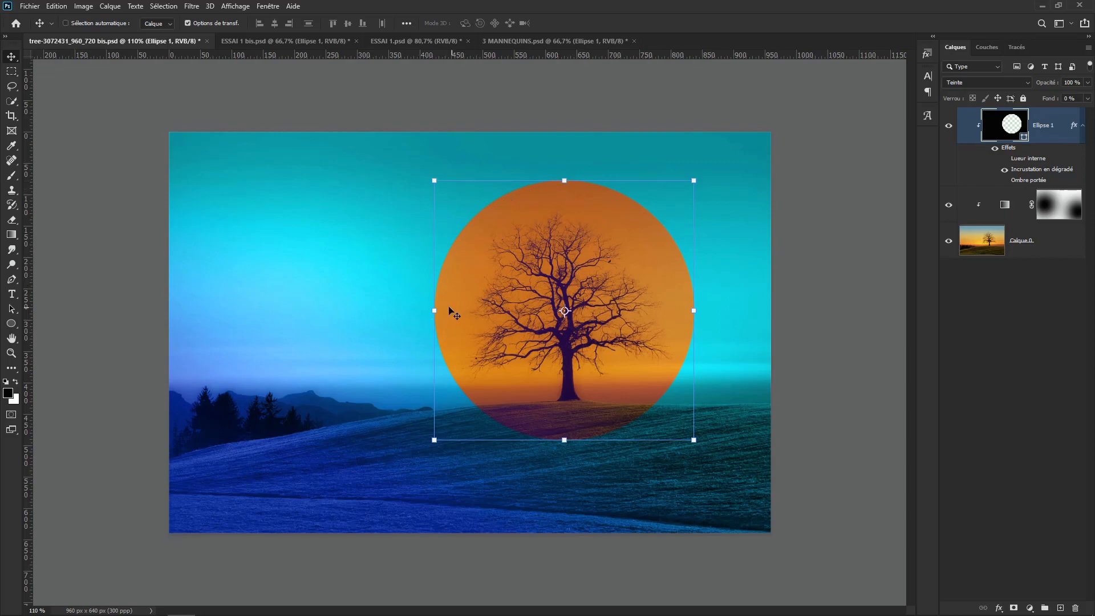
{"action": "left_click_drag", "start_coordinate": [434, 312], "coordinate": [386, 330]}
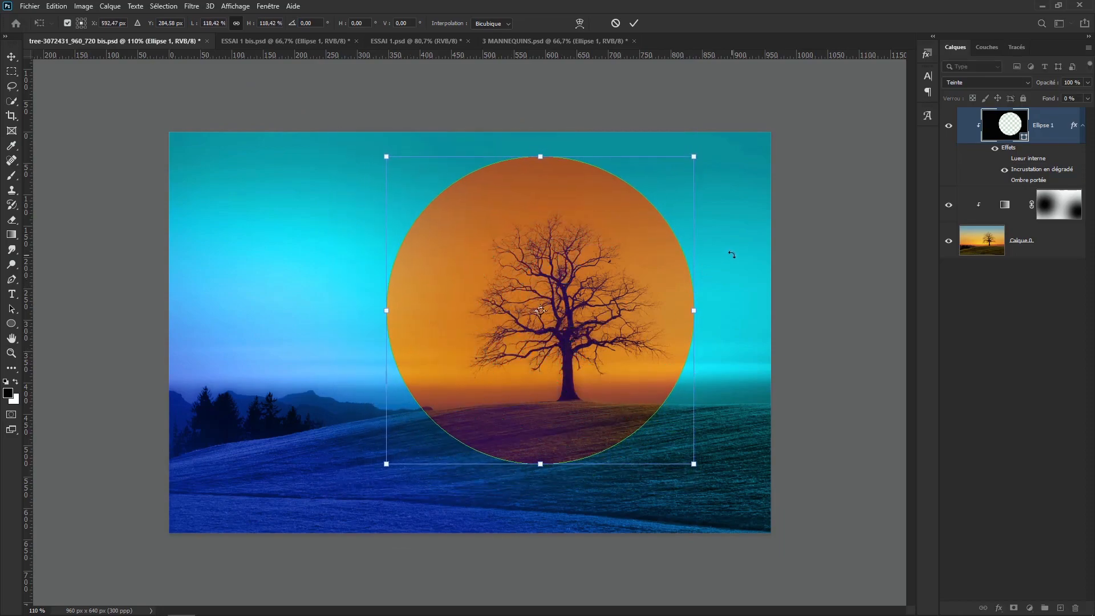
{"action": "left_click_drag", "start_coordinate": [693, 157], "coordinate": [477, 186]}
{"action": "left_click_drag", "start_coordinate": [541, 327], "coordinate": [618, 319]}
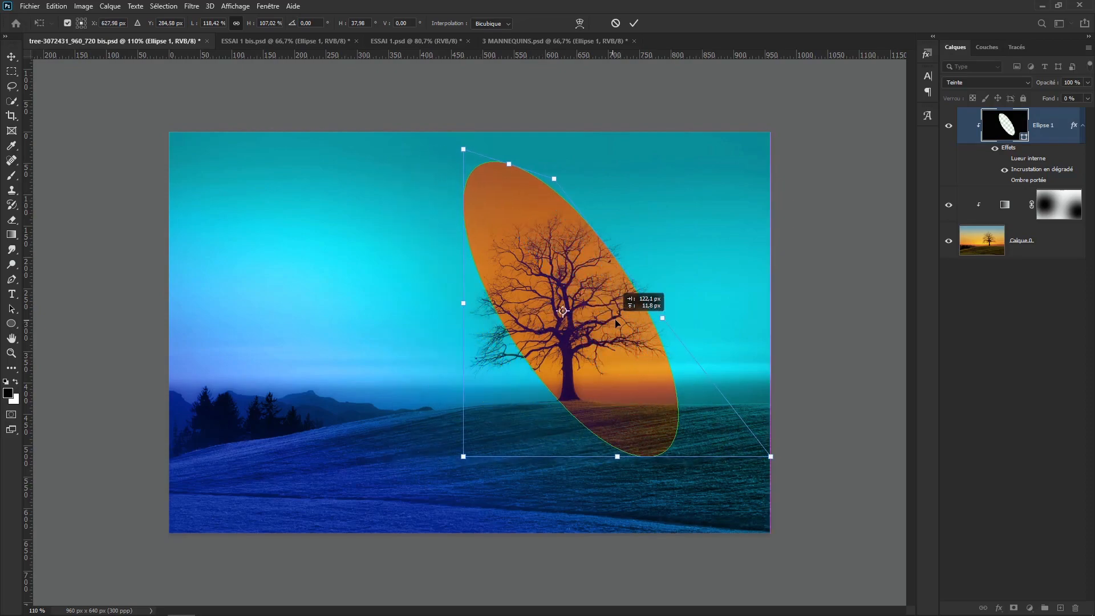
{"action": "key", "text": "Escape"}
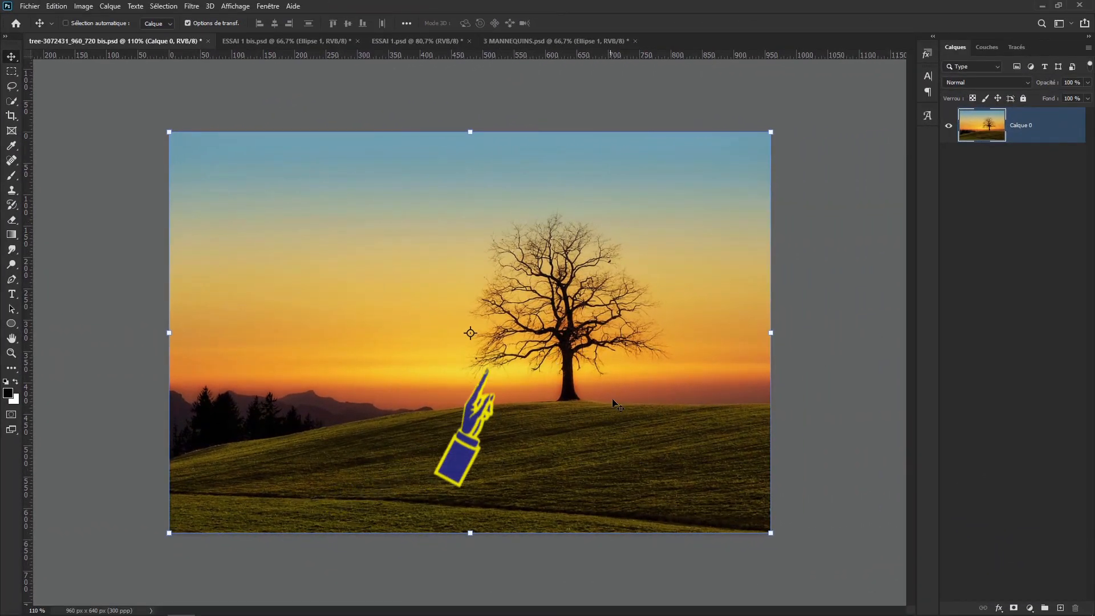
Make sure Calque 0 is unlocked and add a Courbe de transfert de dégradé adjustment layer above it
{"action": "left_click", "coordinate": [1023, 98]}
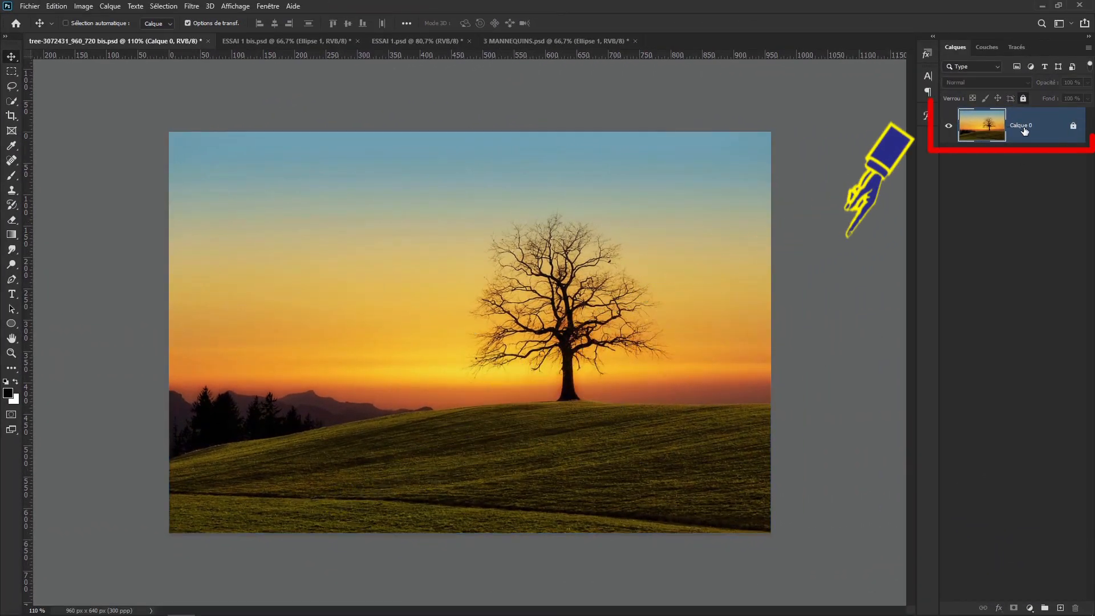
{"action": "left_click", "coordinate": [1074, 127]}
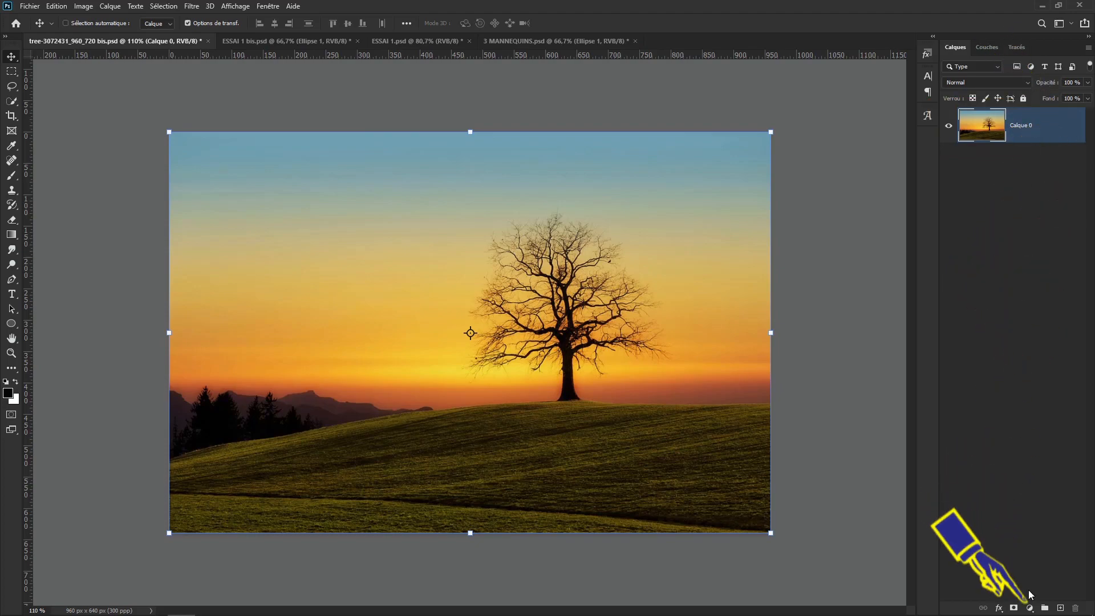
{"action": "left_click", "coordinate": [1030, 609]}
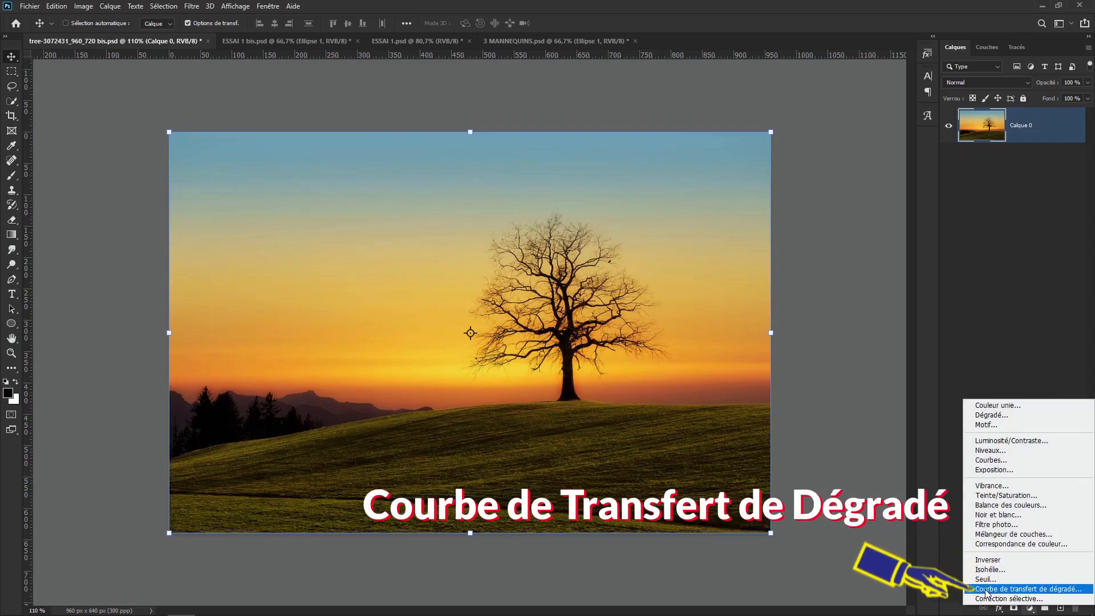
{"action": "left_click", "coordinate": [1046, 590]}
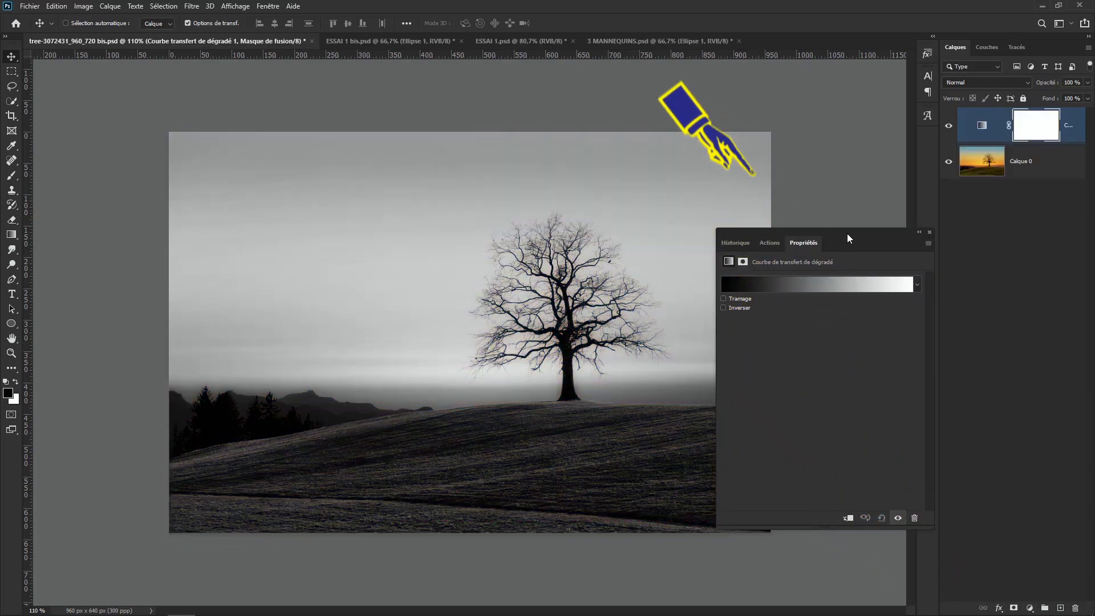
Apply the Violet, Orange preset from the 630 DEGRADES group to the gradient map adjustment
{"action": "left_click_drag", "start_coordinate": [829, 202], "coordinate": [817, 121]}
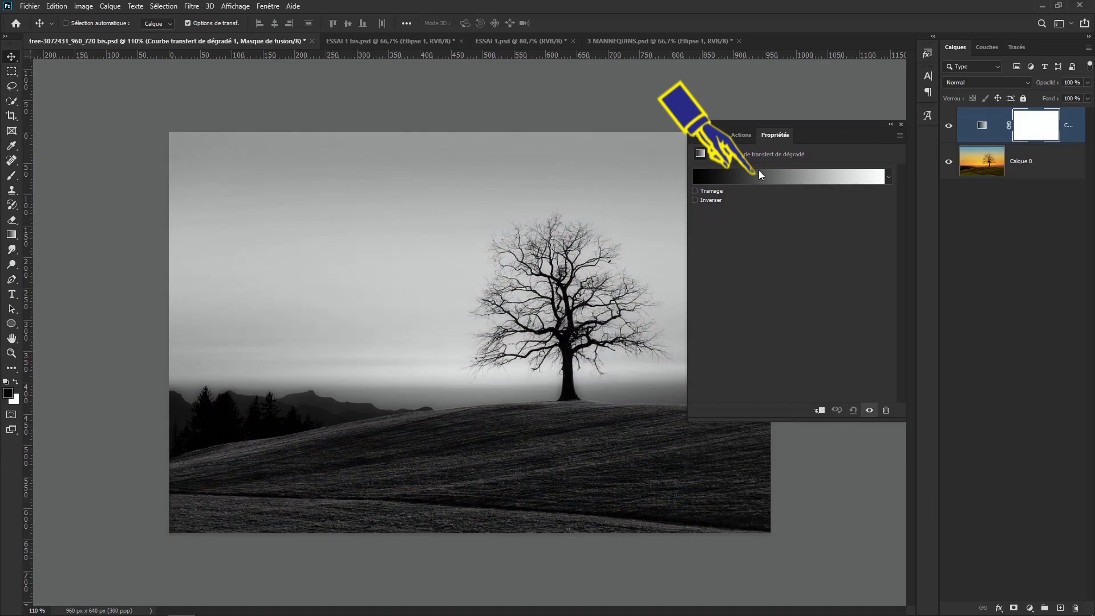
{"action": "left_click", "coordinate": [781, 177]}
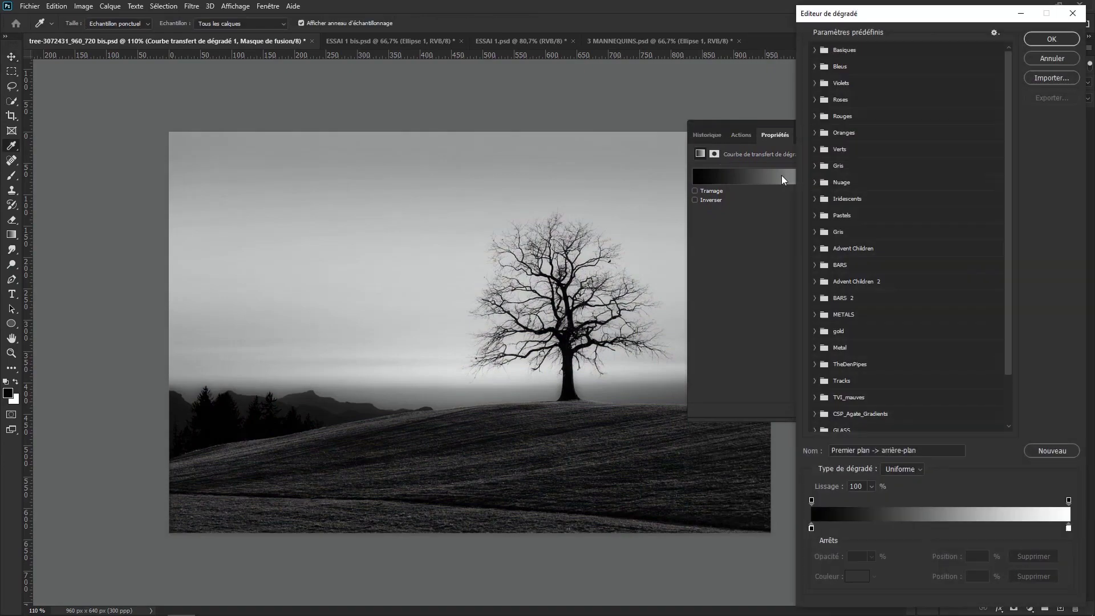
{"action": "scroll", "coordinate": [834, 401], "scroll_direction": "down", "scroll_amount": 3}
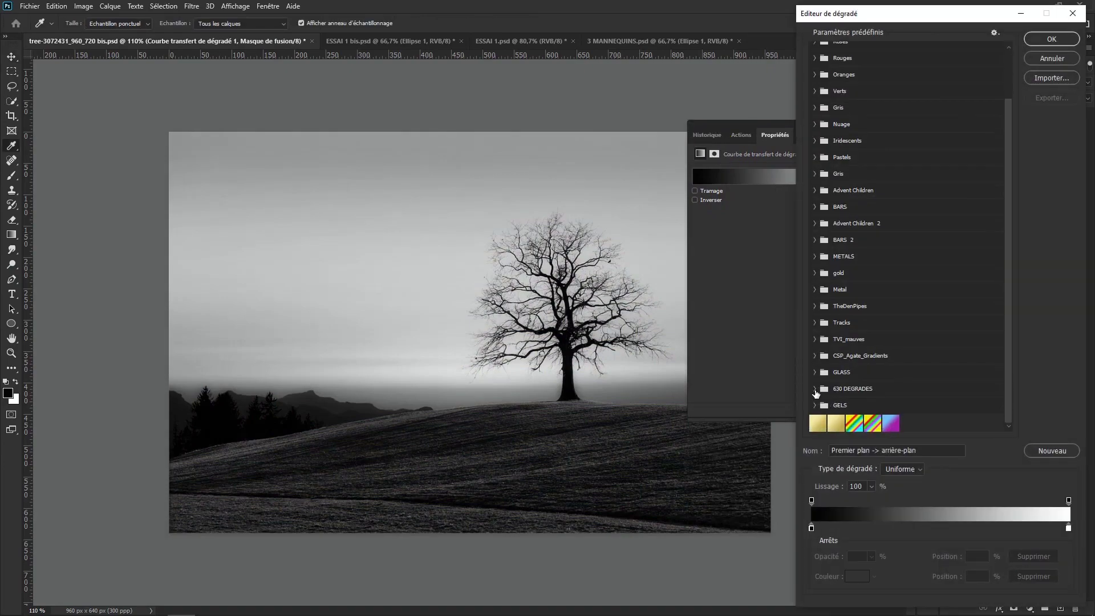
{"action": "left_click", "coordinate": [815, 388]}
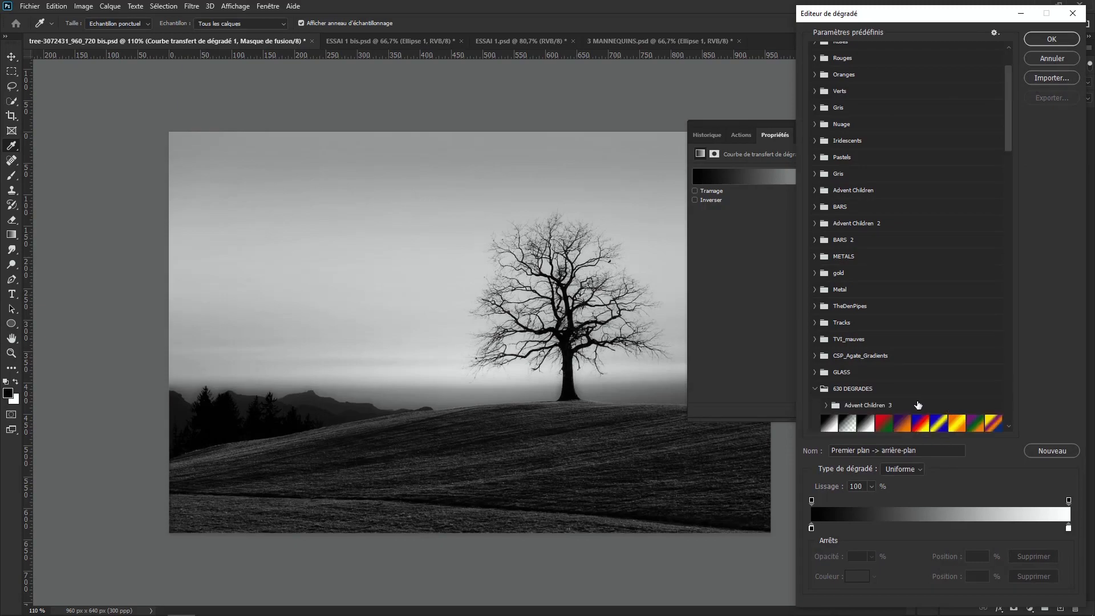
{"action": "scroll", "coordinate": [918, 405], "scroll_direction": "down", "scroll_amount": 1}
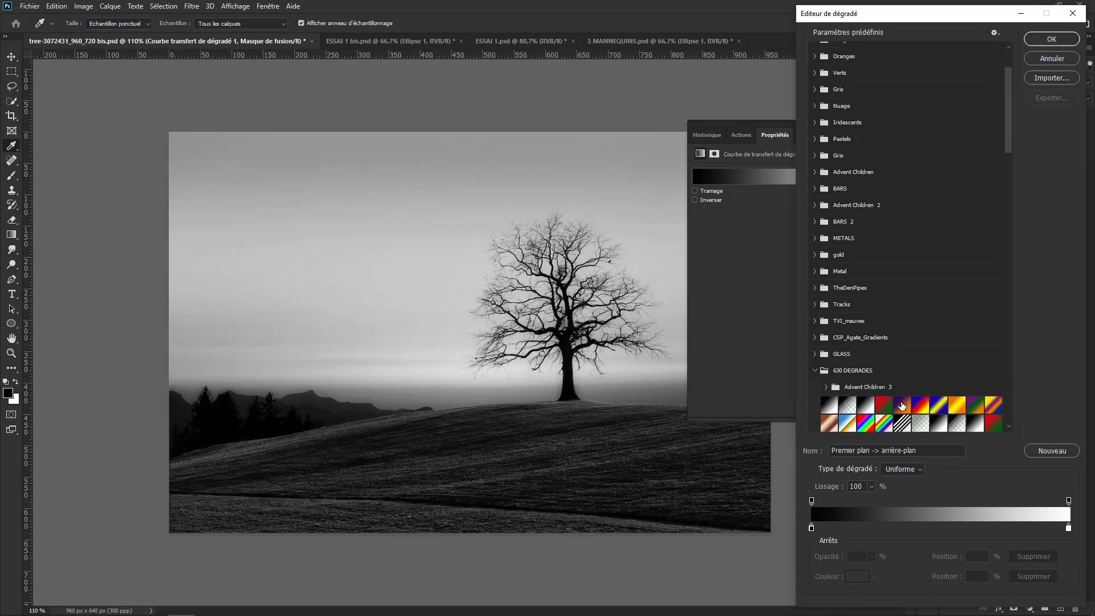
{"action": "left_click", "coordinate": [902, 406]}
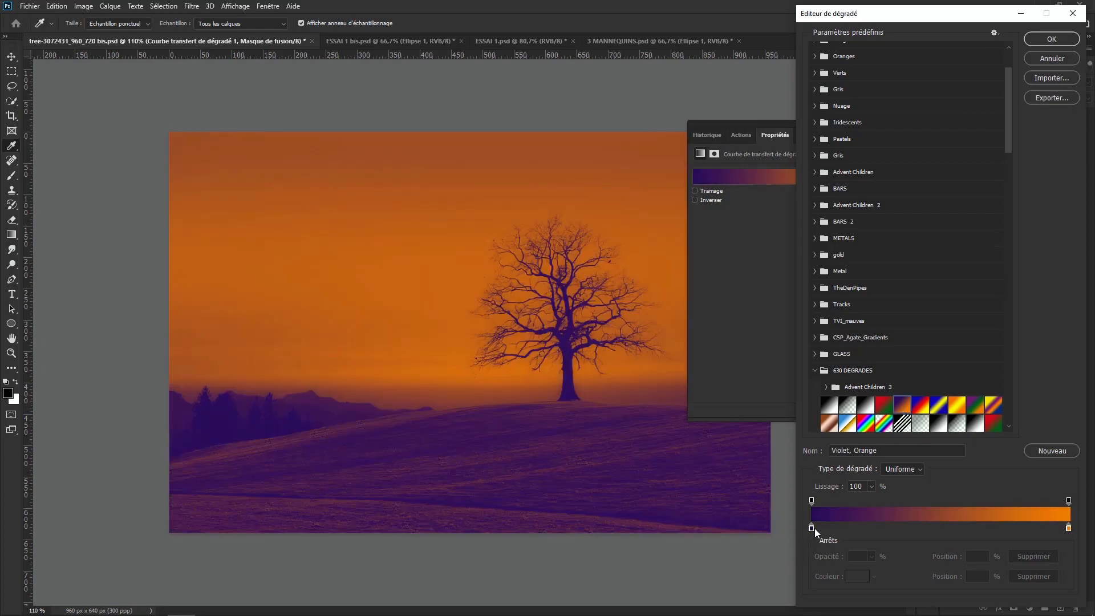
{"action": "left_click", "coordinate": [1051, 38]}
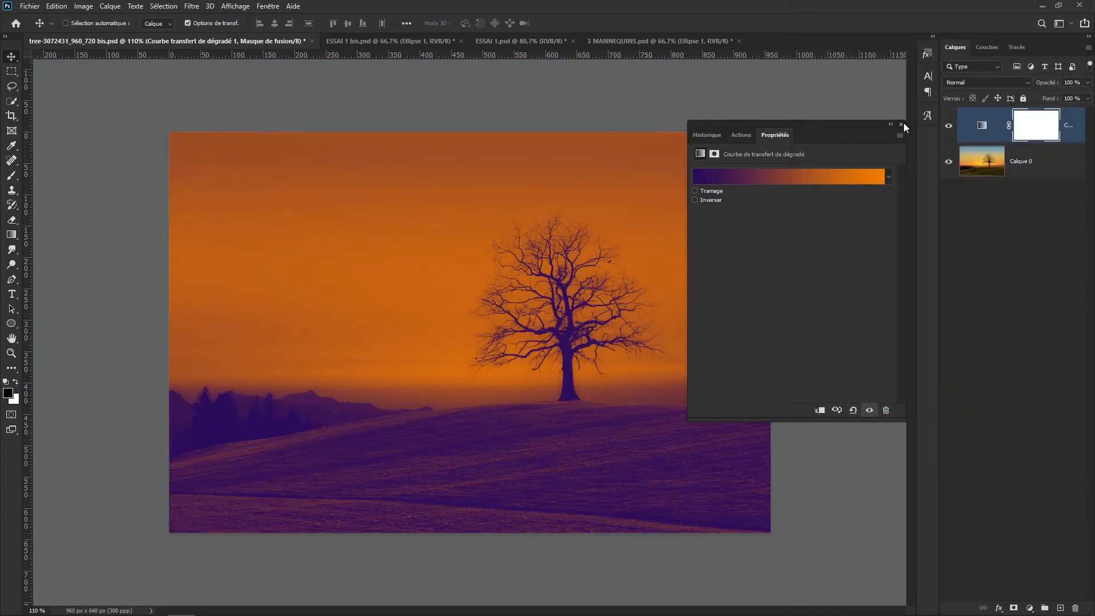
{"action": "left_click", "coordinate": [903, 123]}
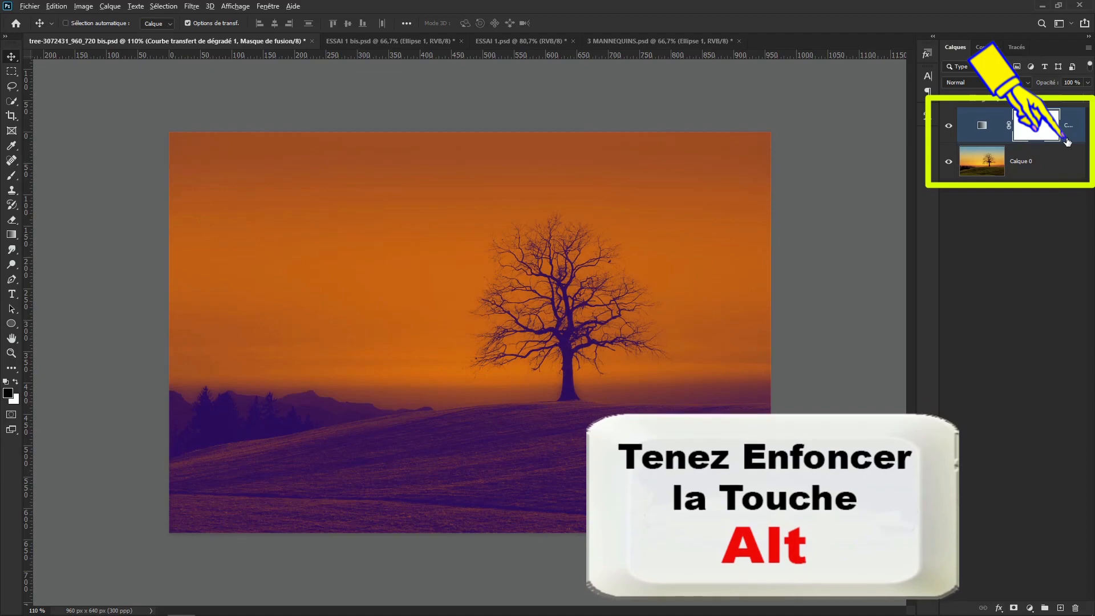
Clip the gradient map adjustment layer to Calque 0 with a clipping mask
{"action": "left_click_drag", "start_coordinate": [1067, 142], "coordinate": [1067, 138]}
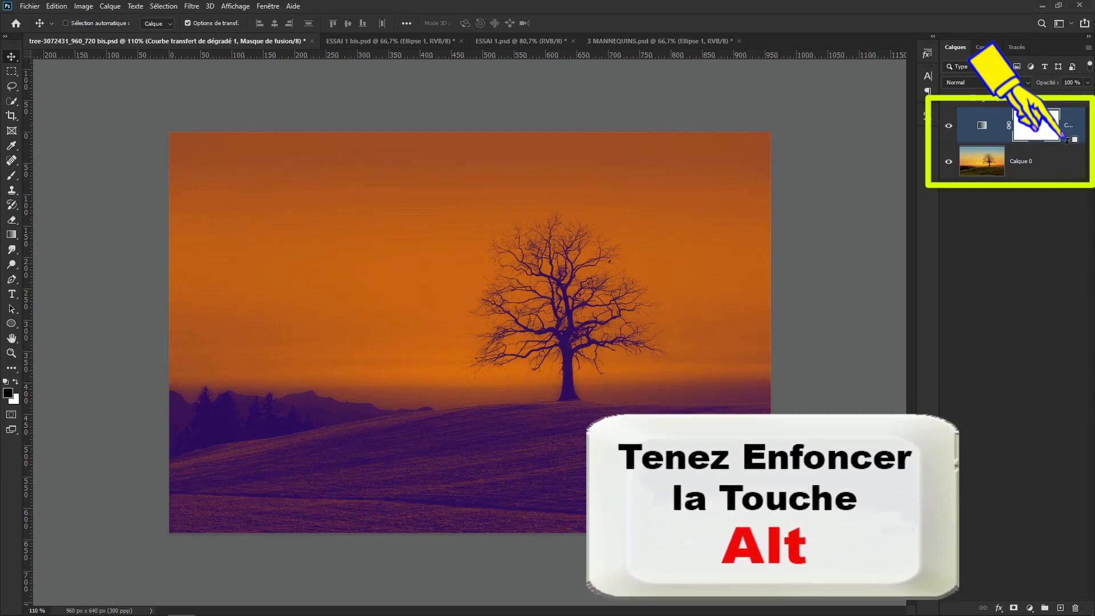
{"action": "left_click_drag", "start_coordinate": [1067, 139], "coordinate": [1066, 143]}
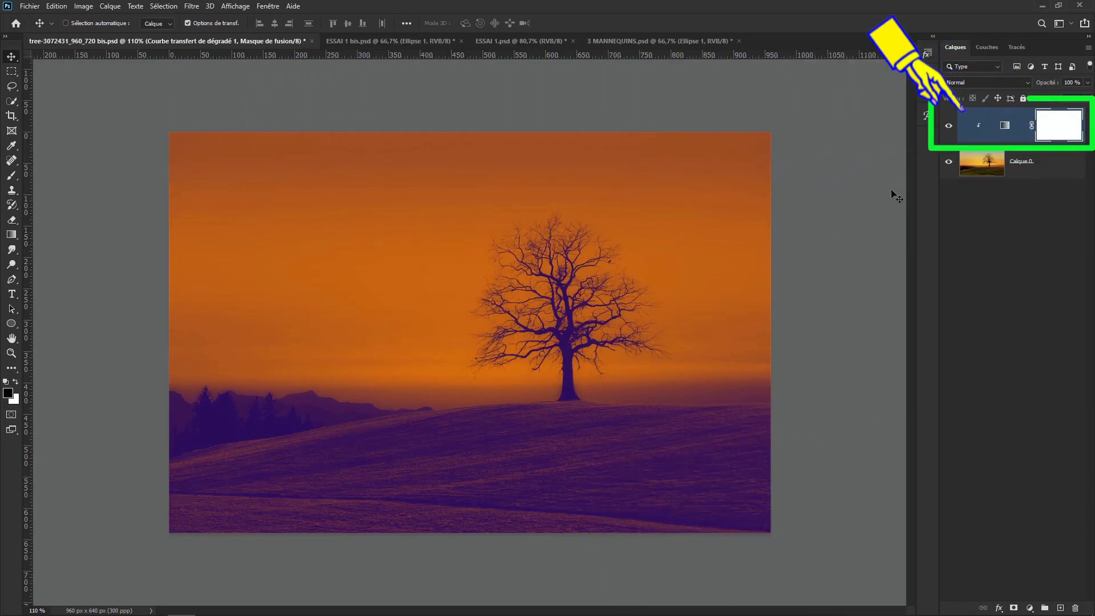
On a new layer, draw a black rectangle in Forme mode without an outline over the whole canvas, about 964 by 644 px
{"action": "left_click", "coordinate": [1060, 608]}
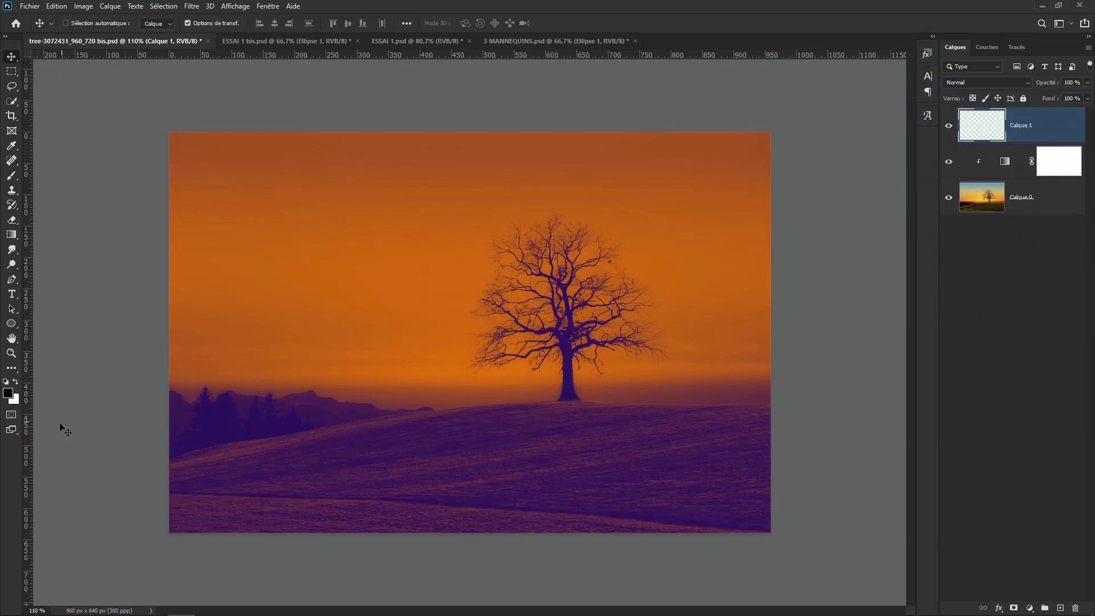
{"action": "left_click", "coordinate": [11, 323]}
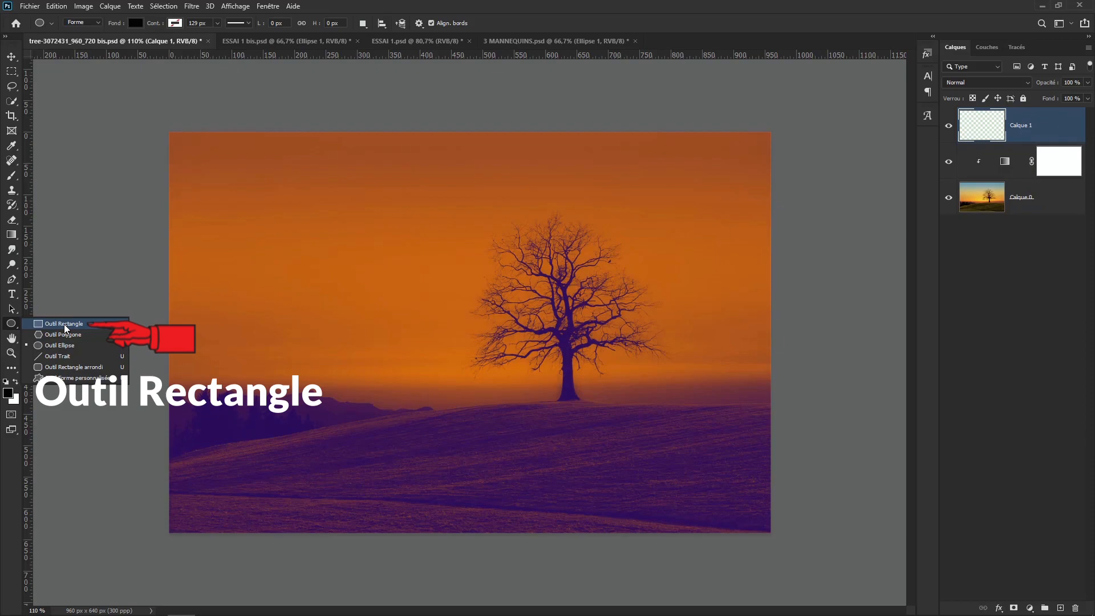
{"action": "left_click", "coordinate": [63, 323]}
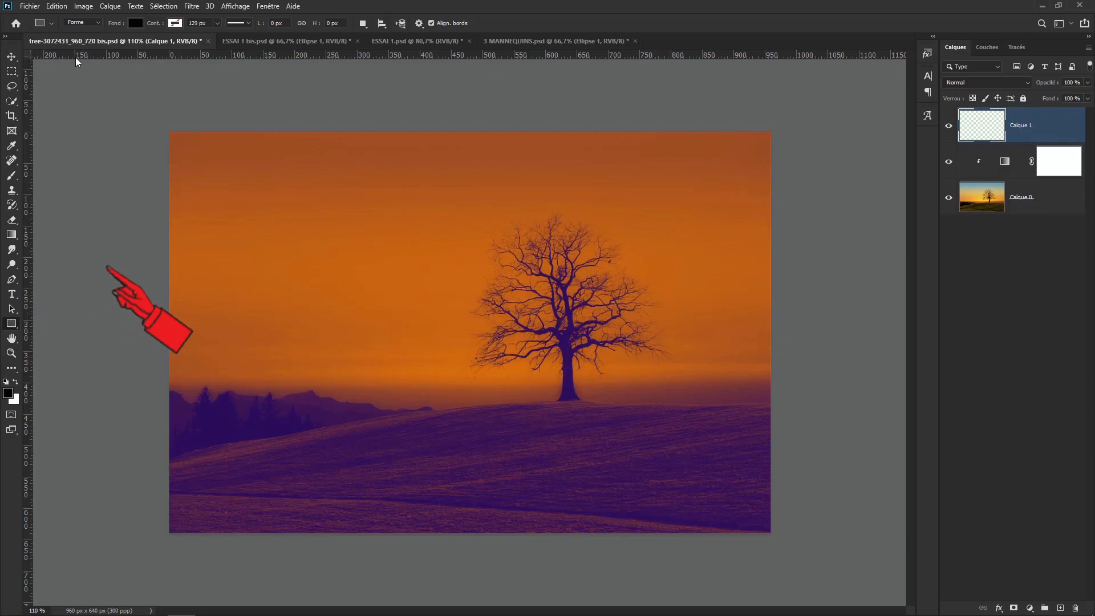
{"action": "left_click", "coordinate": [98, 24]}
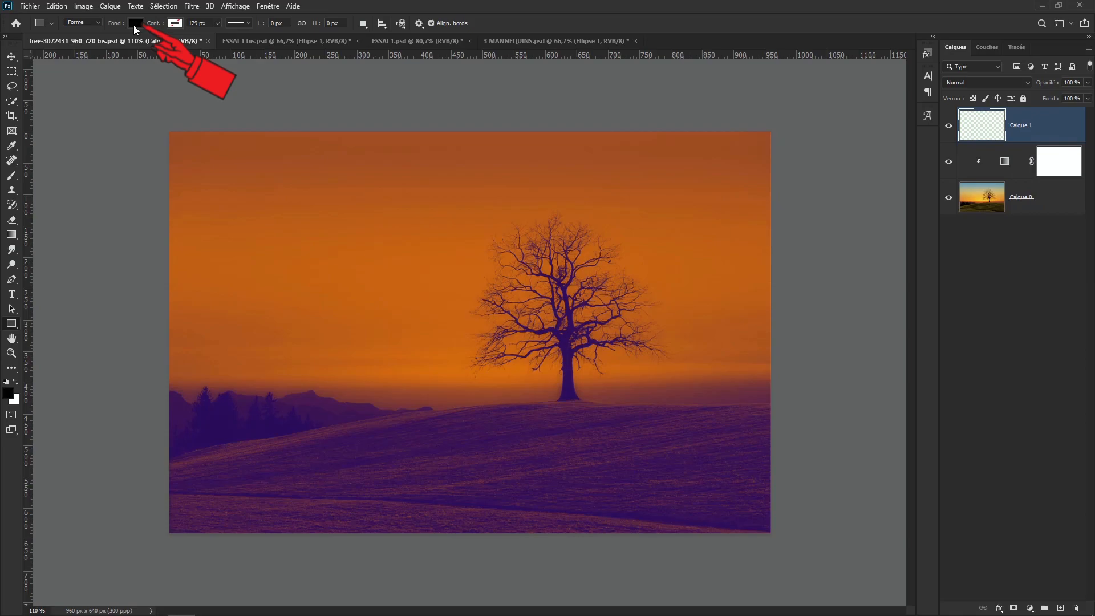
{"action": "left_click", "coordinate": [133, 25]}
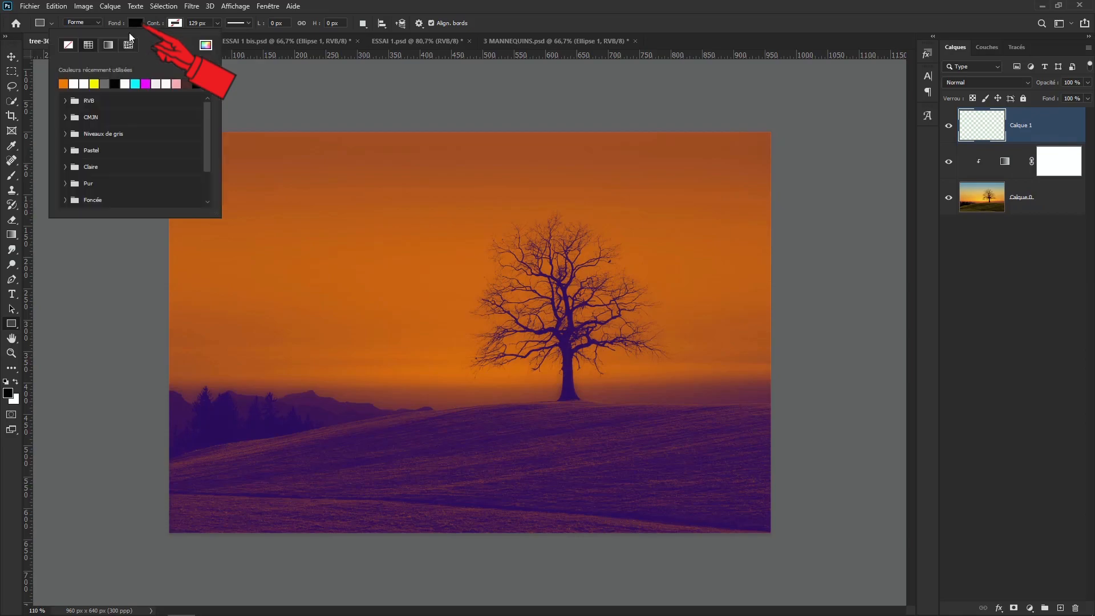
{"action": "left_click", "coordinate": [175, 22]}
{"action": "left_click", "coordinate": [177, 22]}
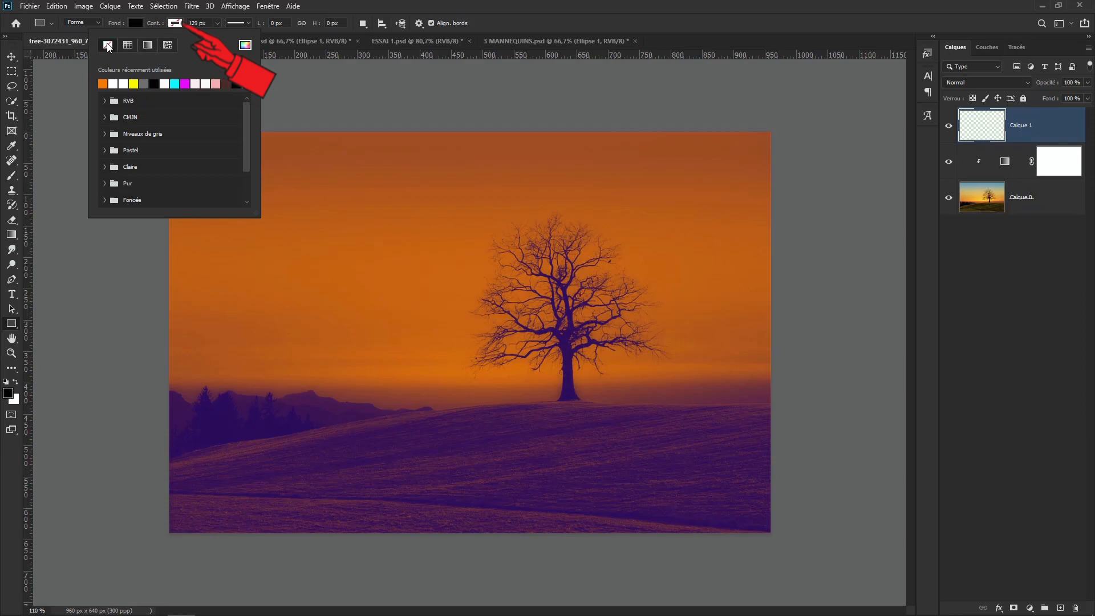
{"action": "left_click", "coordinate": [542, 24]}
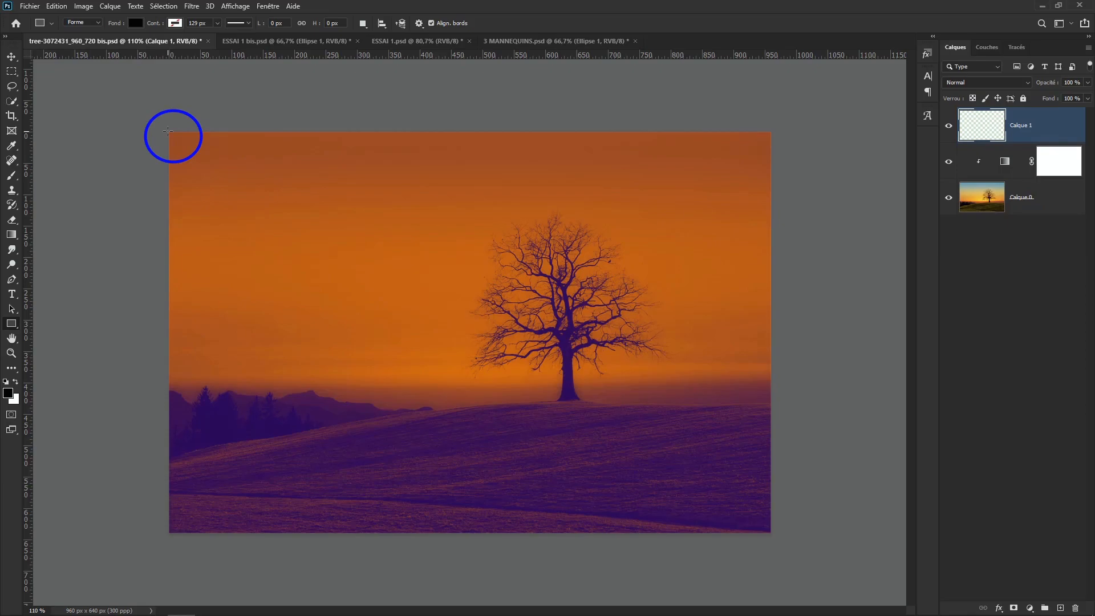
{"action": "left_click_drag", "start_coordinate": [167, 131], "coordinate": [772, 534]}
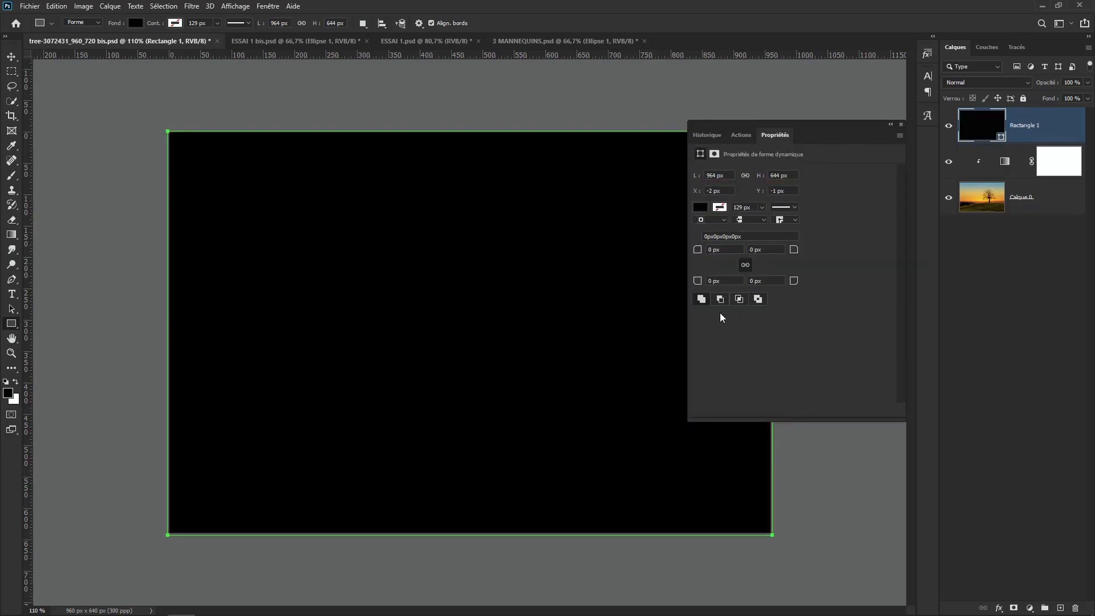
{"action": "left_click", "coordinate": [901, 124]}
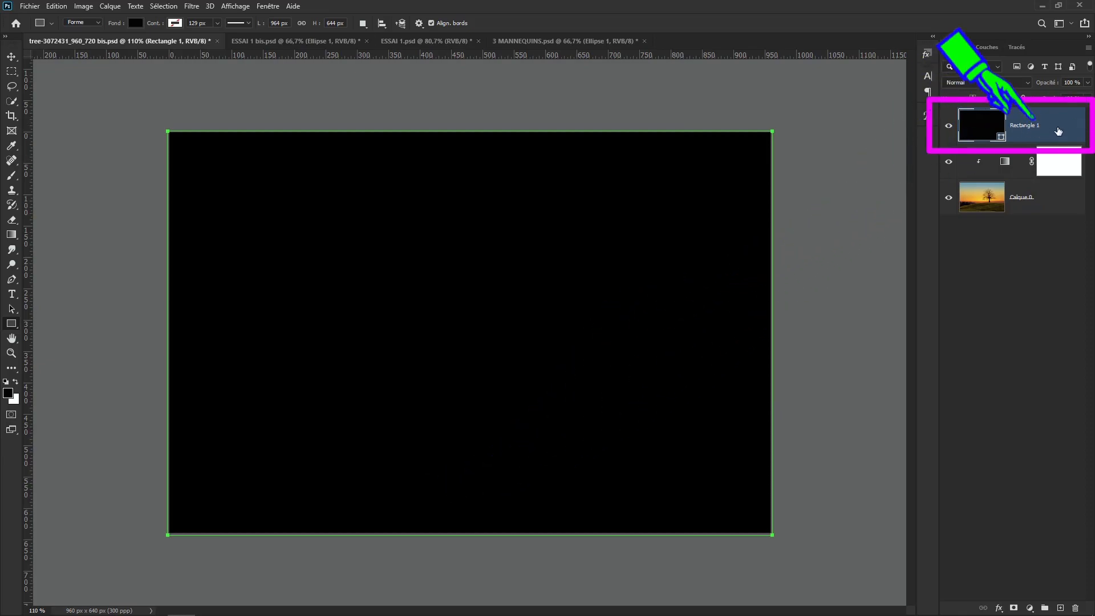
On a new layer above Rectangle 1, draw a perfect black circle about 548 px in diameter with the Ellipse tool
{"action": "left_click", "coordinate": [1060, 608]}
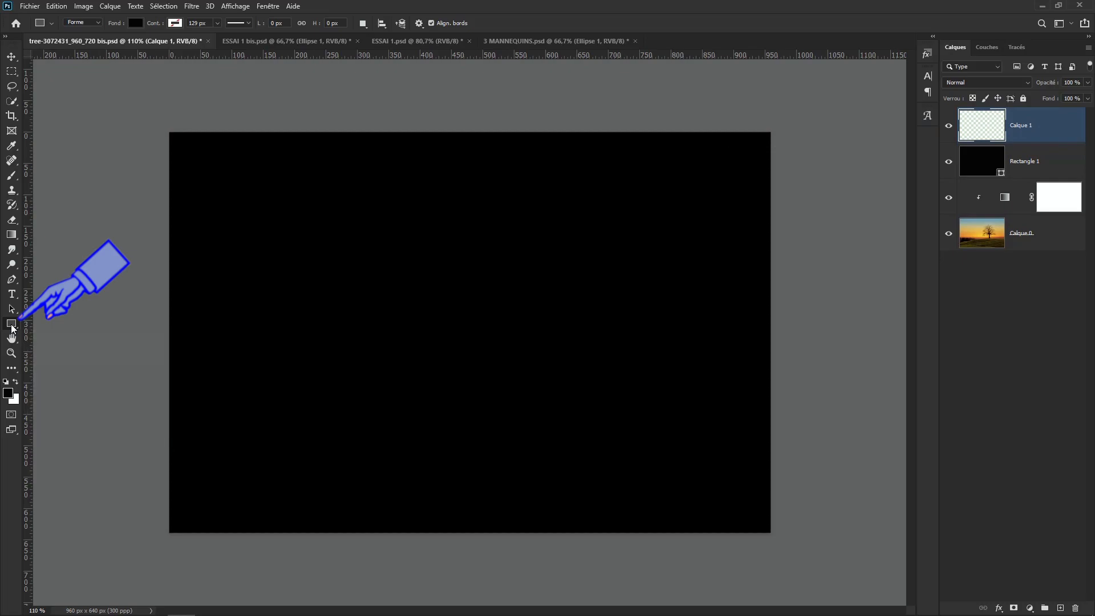
{"action": "right_click", "coordinate": [11, 325]}
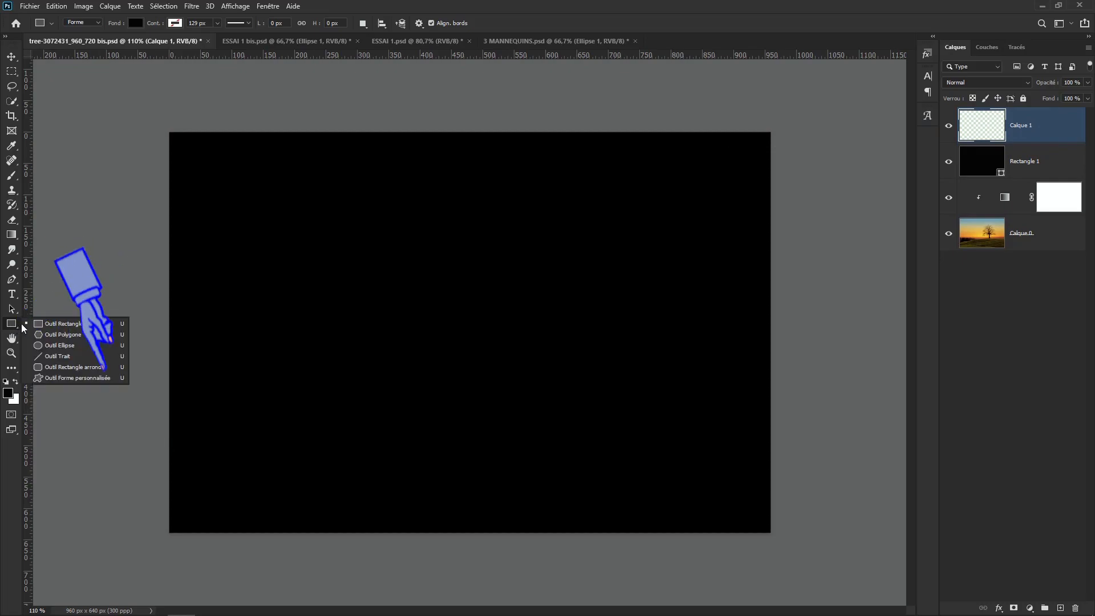
{"action": "left_click", "coordinate": [55, 346]}
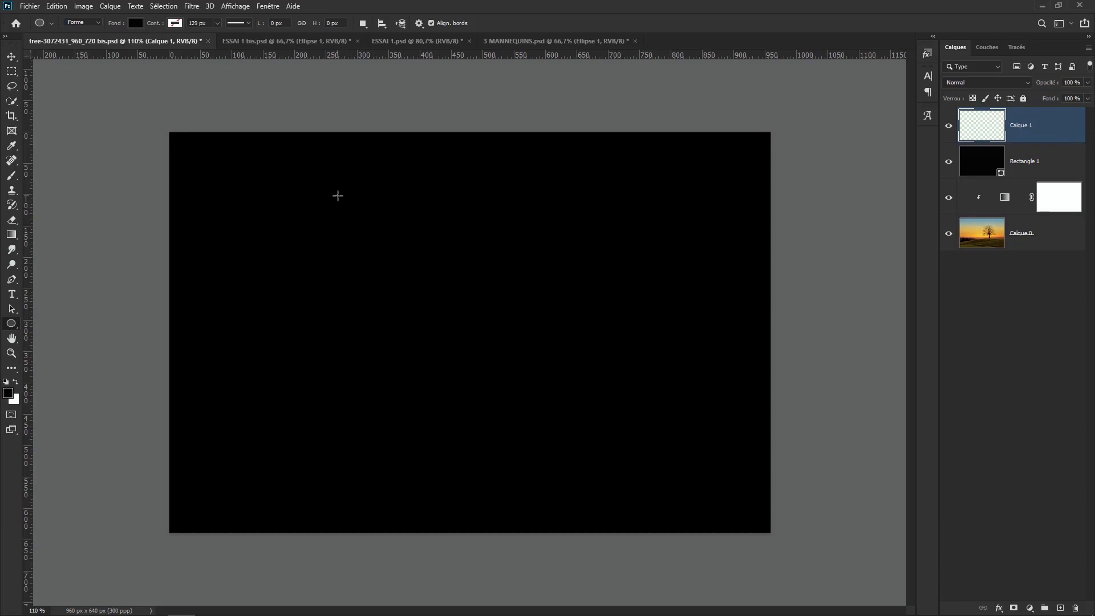
{"action": "left_click_drag", "start_coordinate": [338, 196], "coordinate": [627, 516]}
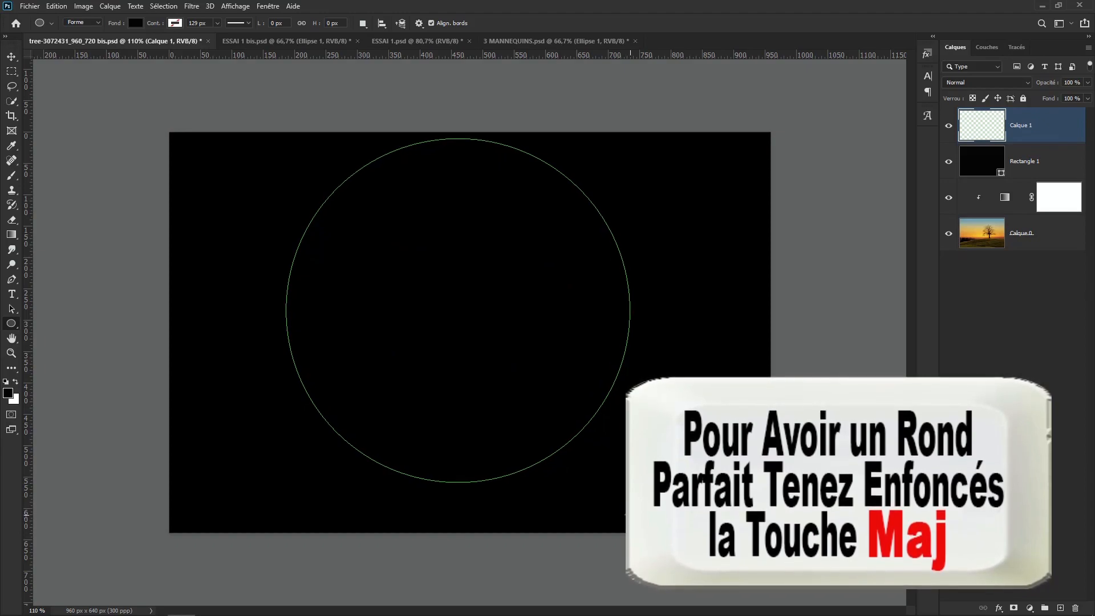
{"action": "left_click_drag", "start_coordinate": [627, 516], "coordinate": [627, 516]}
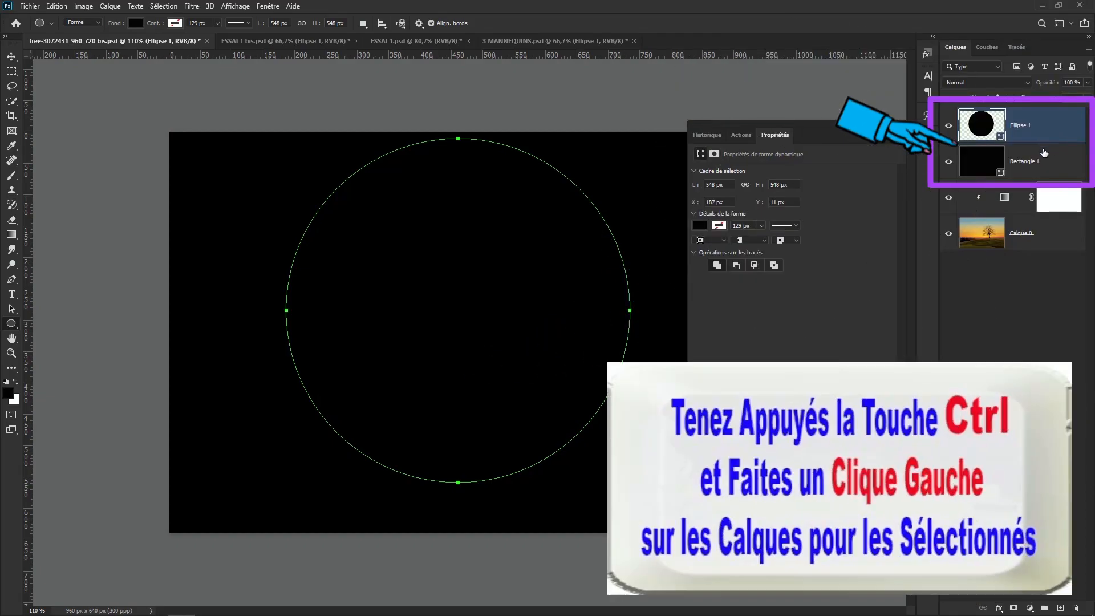
With both the Ellipse 1 and Rectangle 1 layers selected, apply the subtract path operation so the circle becomes a cutout in the black
{"action": "left_click", "coordinate": [1059, 166], "text": "ctrl"}
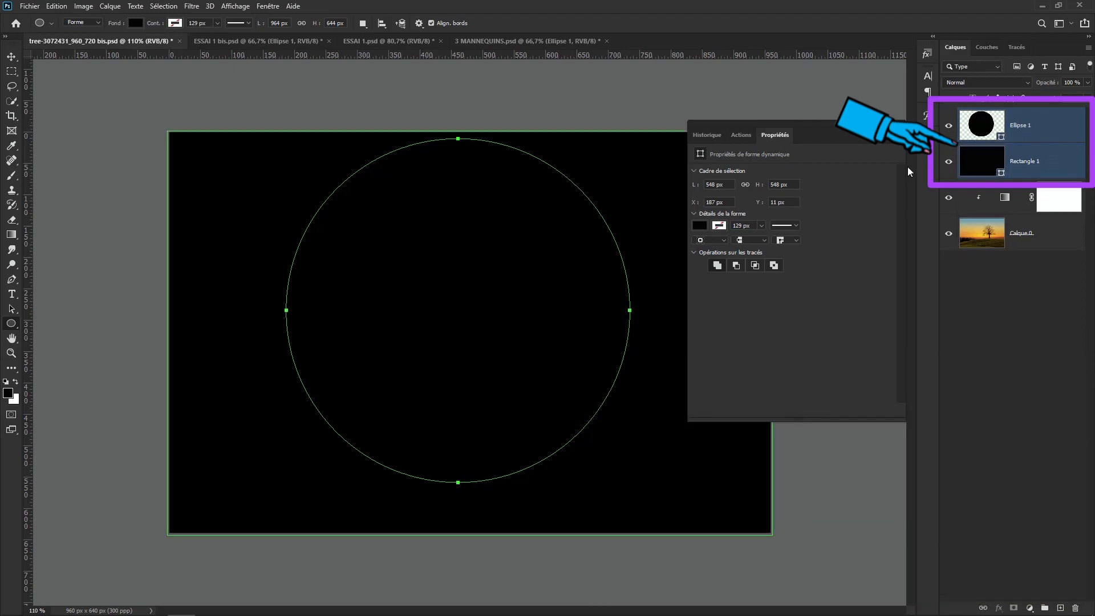
{"action": "left_click_drag", "start_coordinate": [846, 131], "coordinate": [836, 90]}
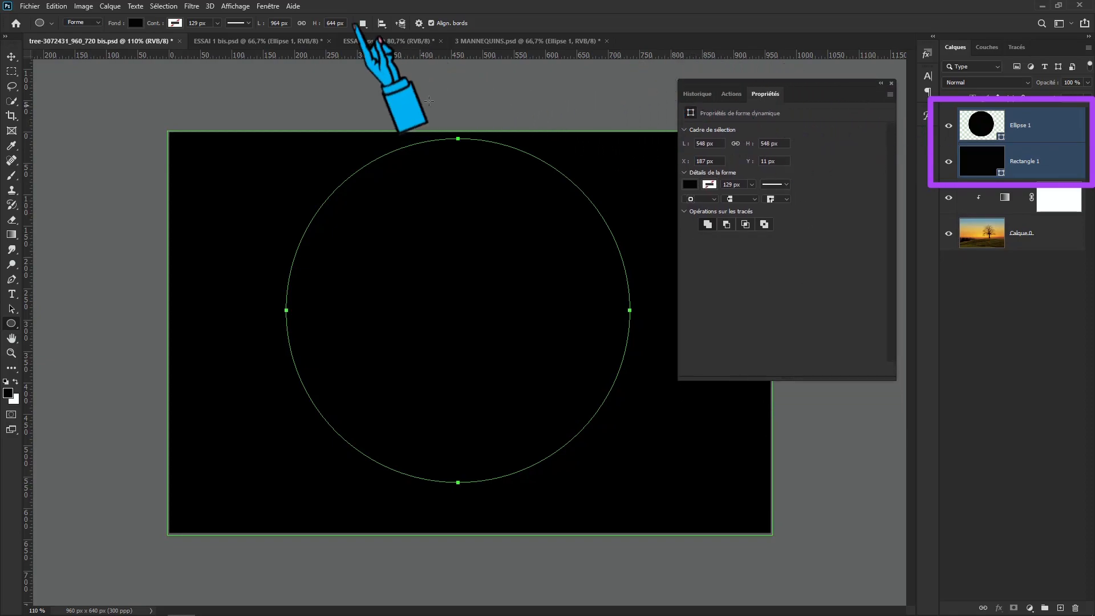
{"action": "left_click", "coordinate": [267, 6]}
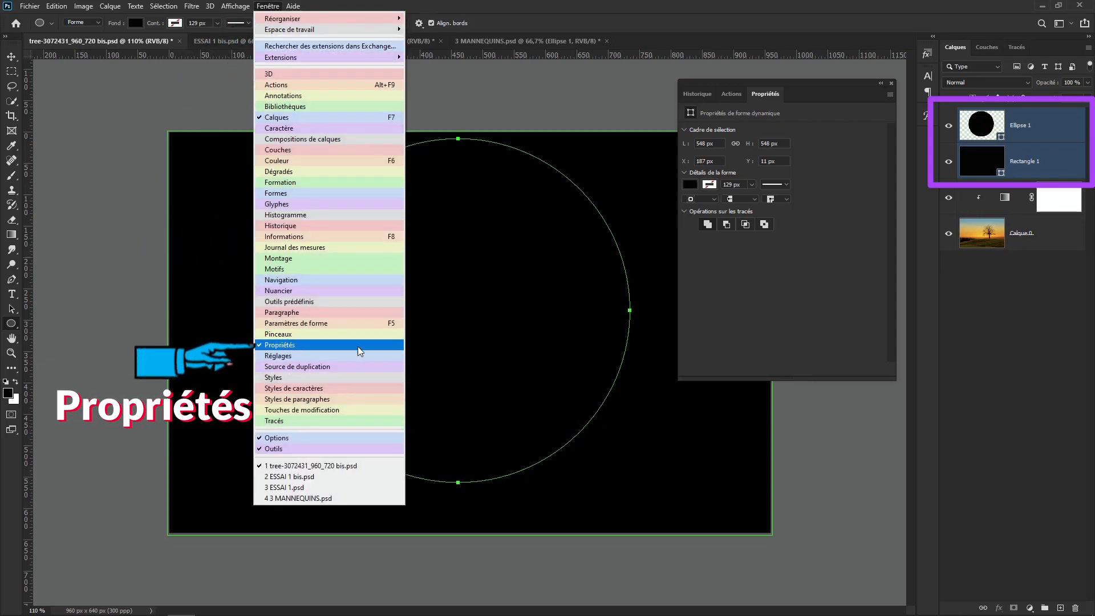
{"action": "left_click", "coordinate": [635, 11]}
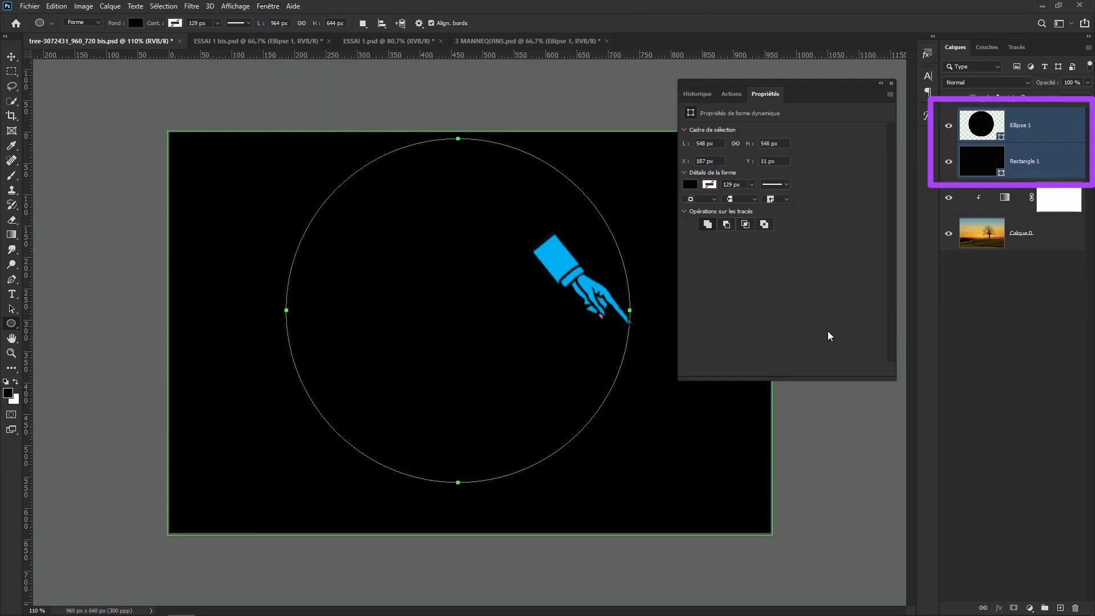
{"action": "left_click", "coordinate": [727, 227]}
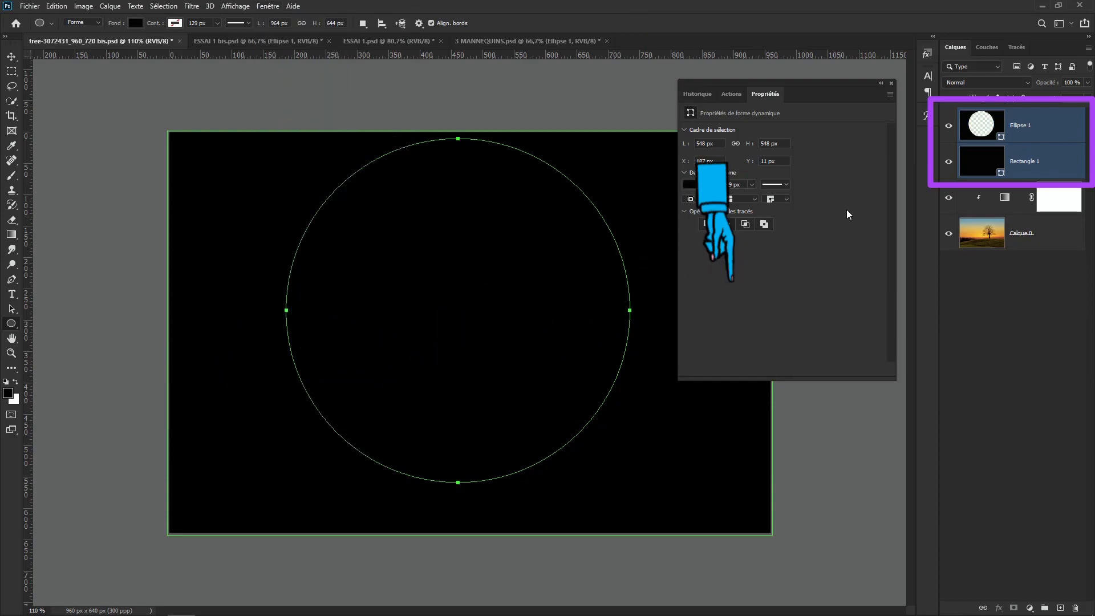
{"action": "left_click", "coordinate": [891, 84]}
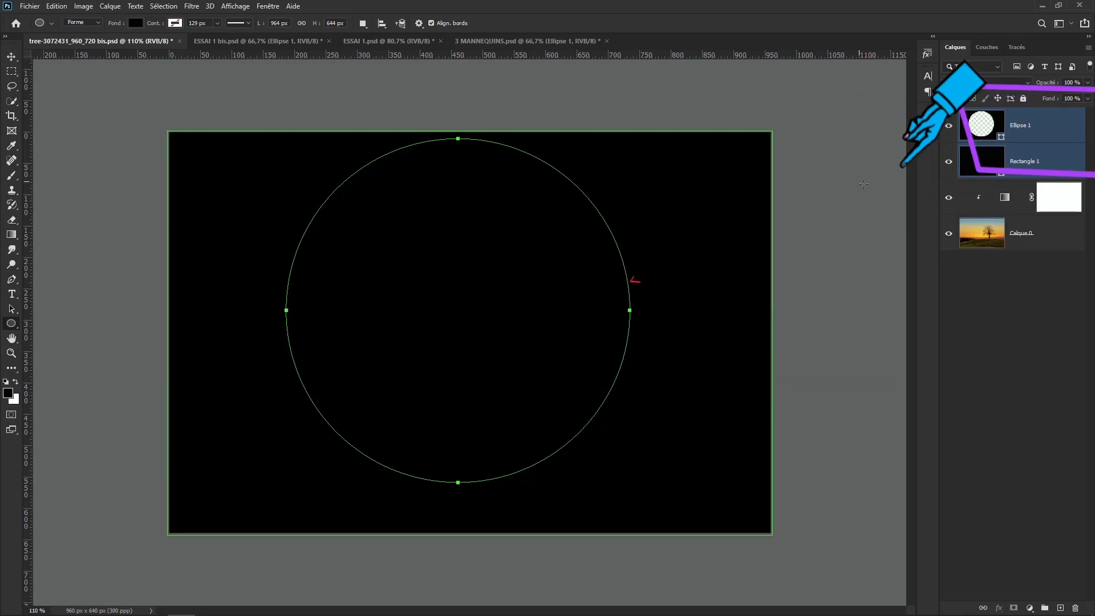
Delete the Rectangle 1 layer and clip the Ellipse 1 layer to the layers below with a clipping mask
{"action": "left_click", "coordinate": [1049, 164]}
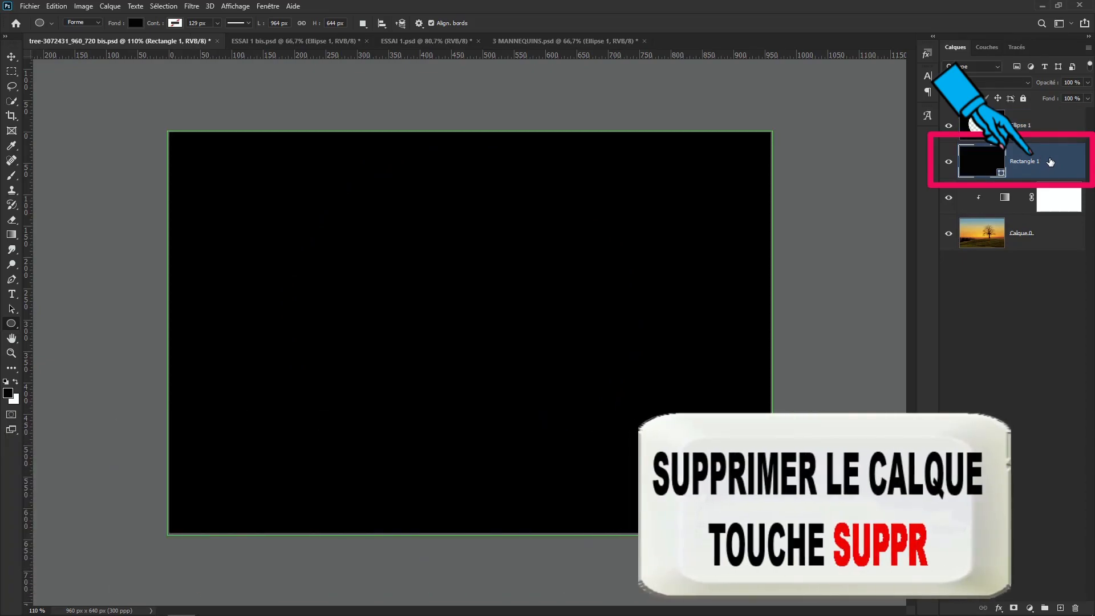
{"action": "key", "text": "Delete"}
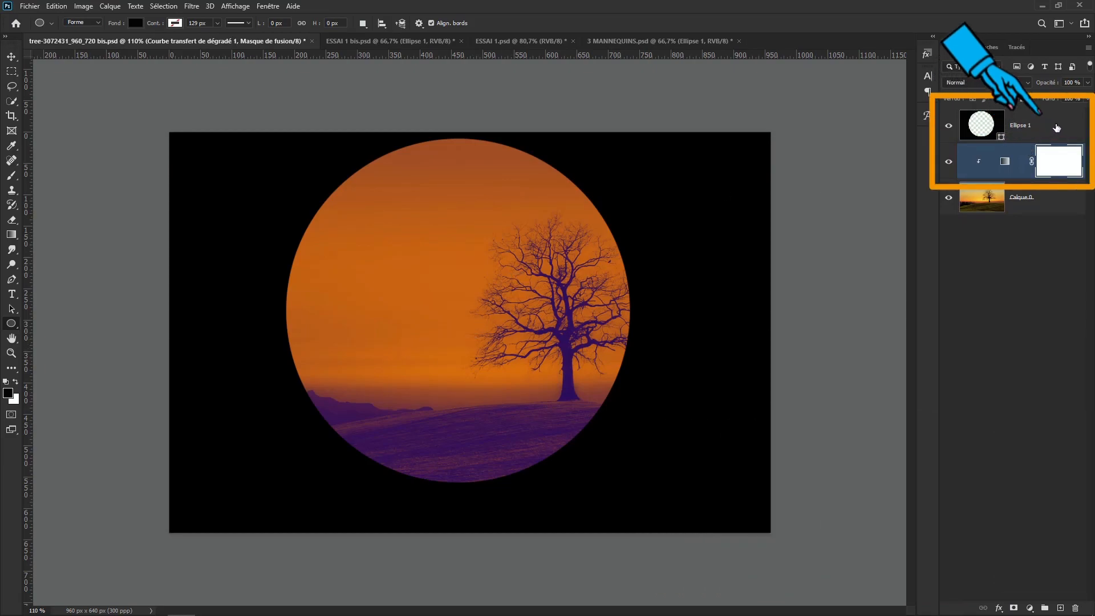
{"action": "left_click", "coordinate": [1053, 127]}
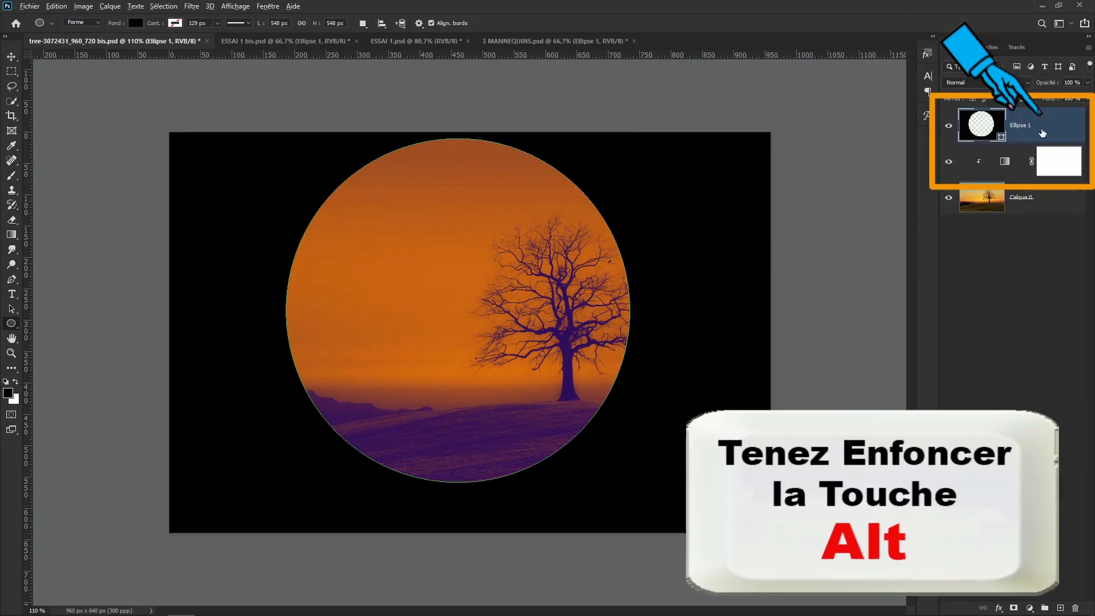
{"action": "left_click", "coordinate": [1024, 139], "text": "alt"}
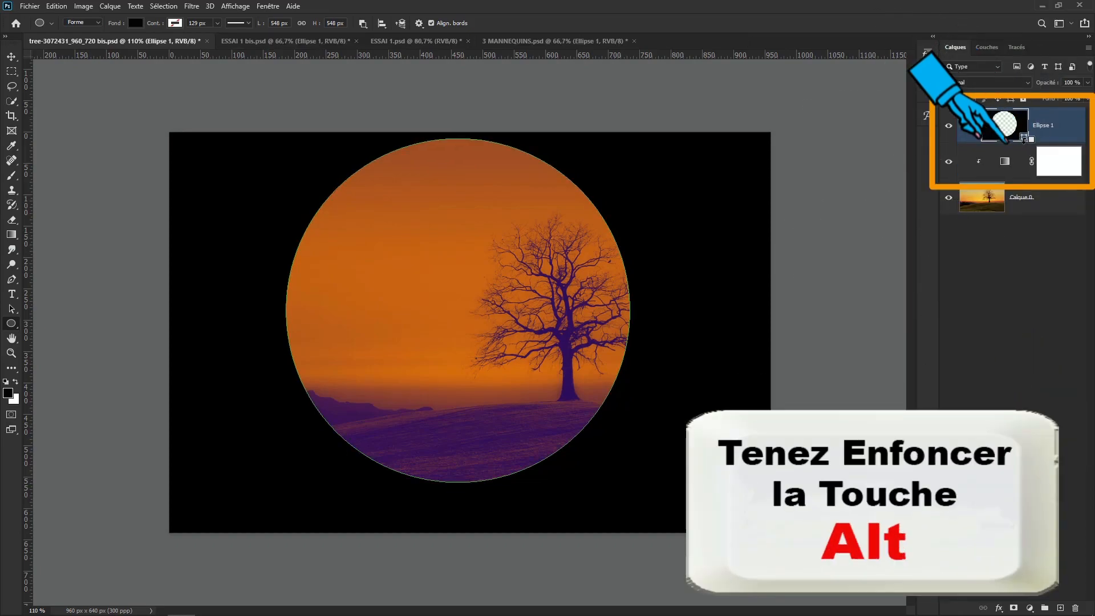